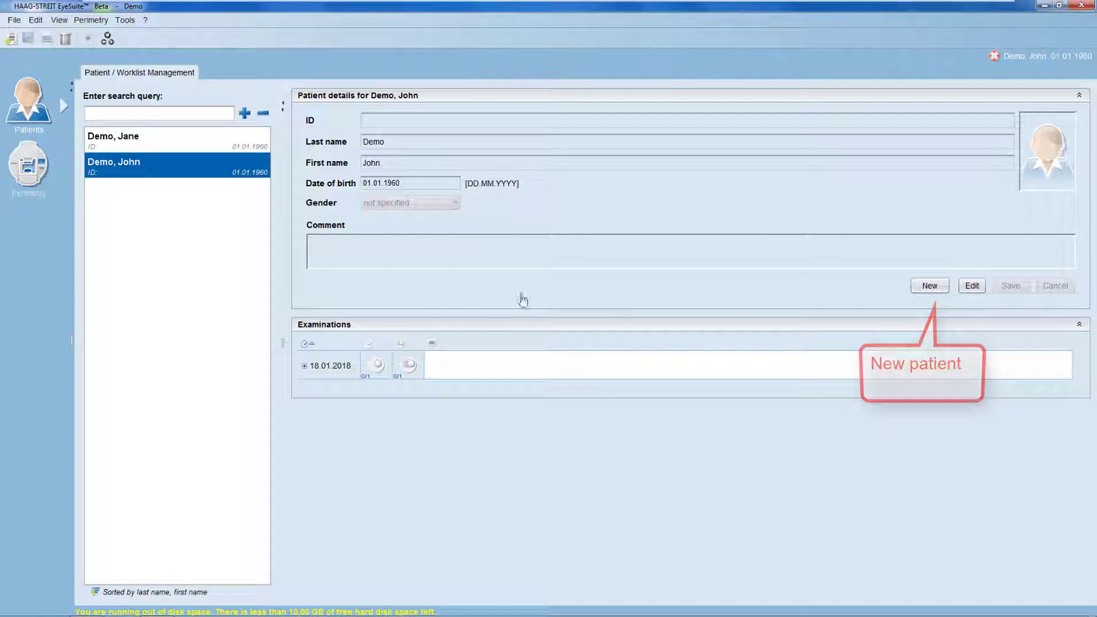
Open the other demo patient's record, which lists one examination dated 29.01.2018
click(150, 143)
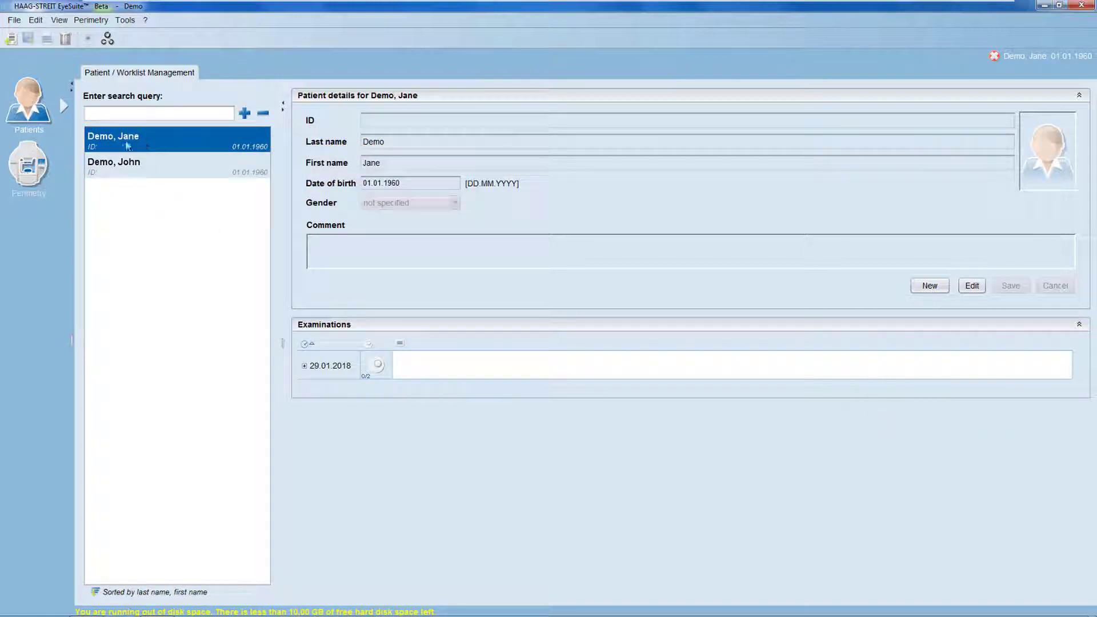
Start a perimetry exam and enter OS far refraction: sphere -2.25, cylinder -1.50, axis 30
click(40, 172)
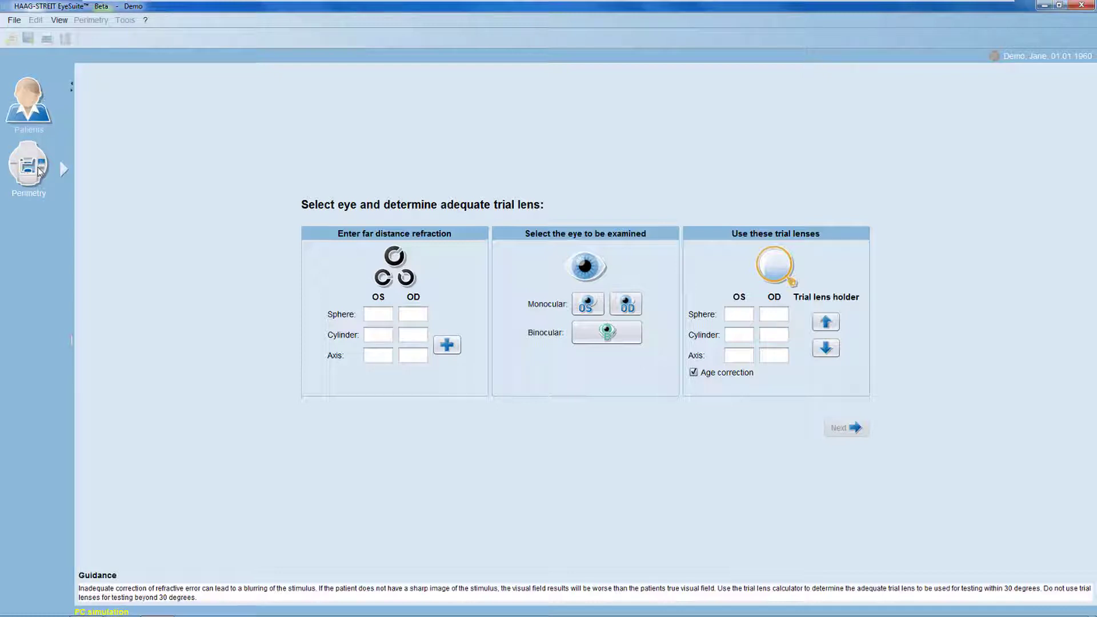
click(378, 313)
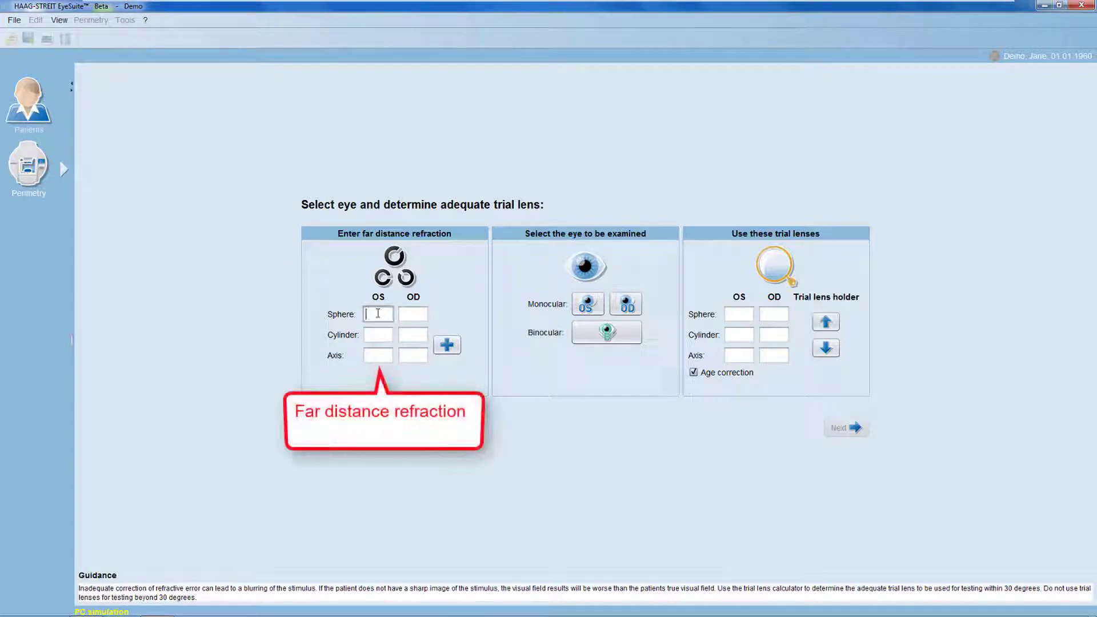
text(-2.25)
click(378, 334)
text(-1.50)
click(377, 355)
text(30)
Enter OD far refraction: sphere -4.50, cylinder -2.25, axis 125
click(413, 314)
text(-4.50)
click(420, 337)
text(-2.25)
click(416, 355)
text(125)
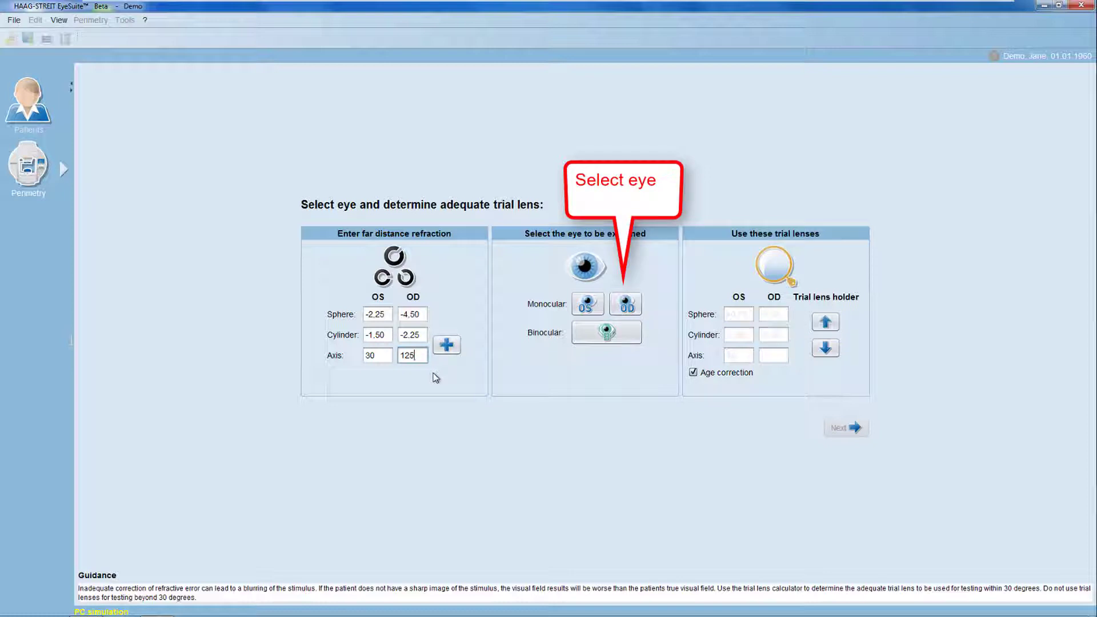
Select OS Monocular, giving a suggested trial lens of +0.75/-1.50/30
click(591, 308)
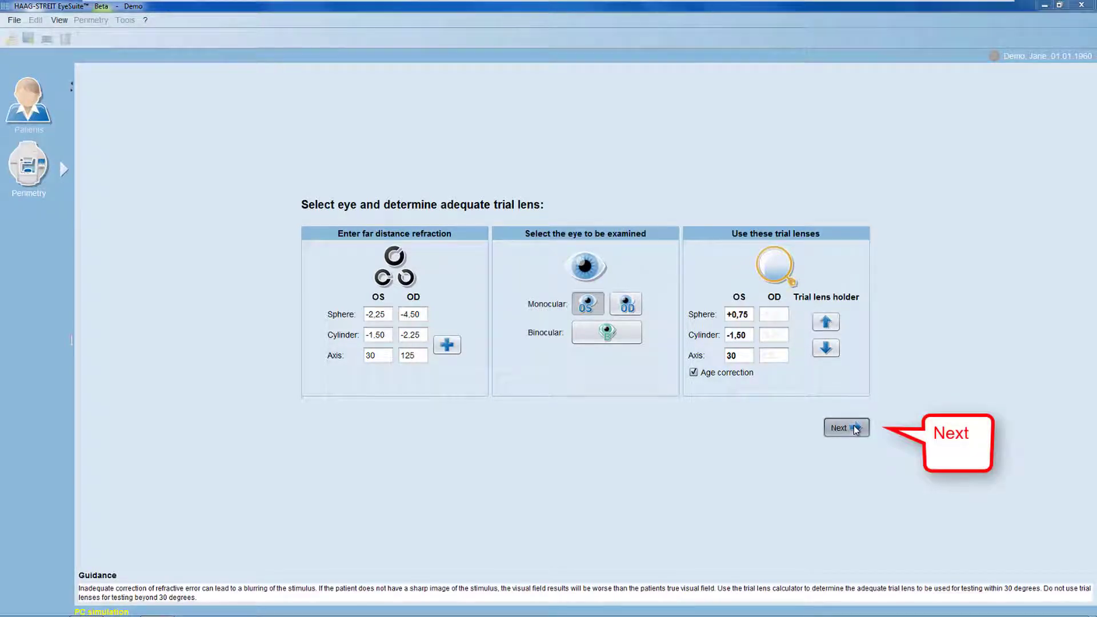
Continue past the trial lens panel to the OS exam setup: G central, TOP, White/White
click(854, 427)
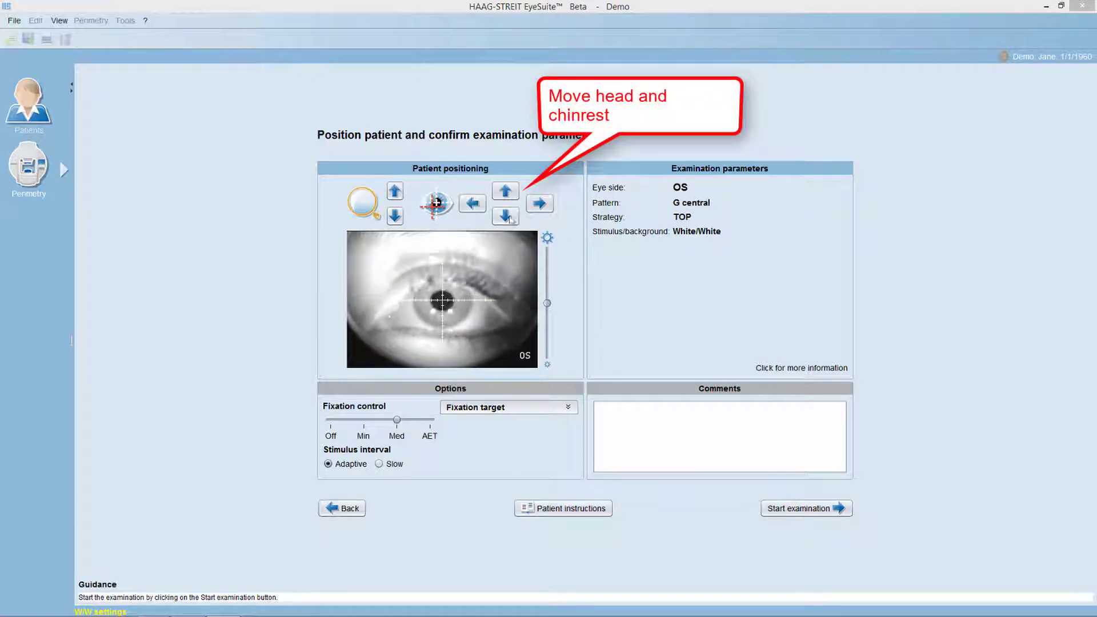
Nudge the head/chinrest right and left to centre the OS pupil, then raise the trial lens
click(540, 205)
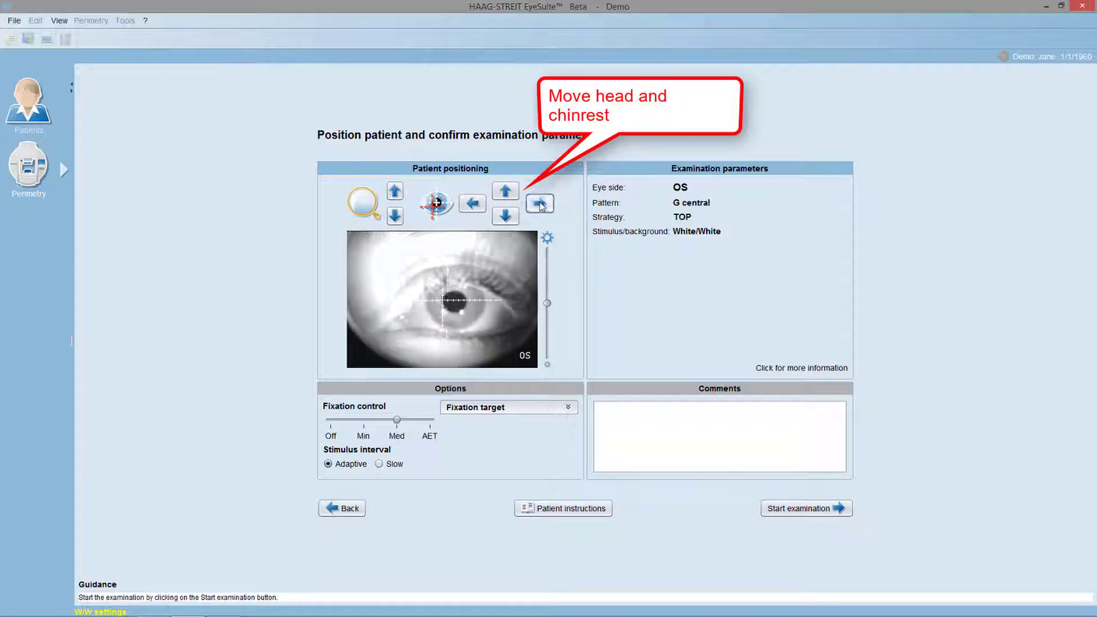
click(475, 206)
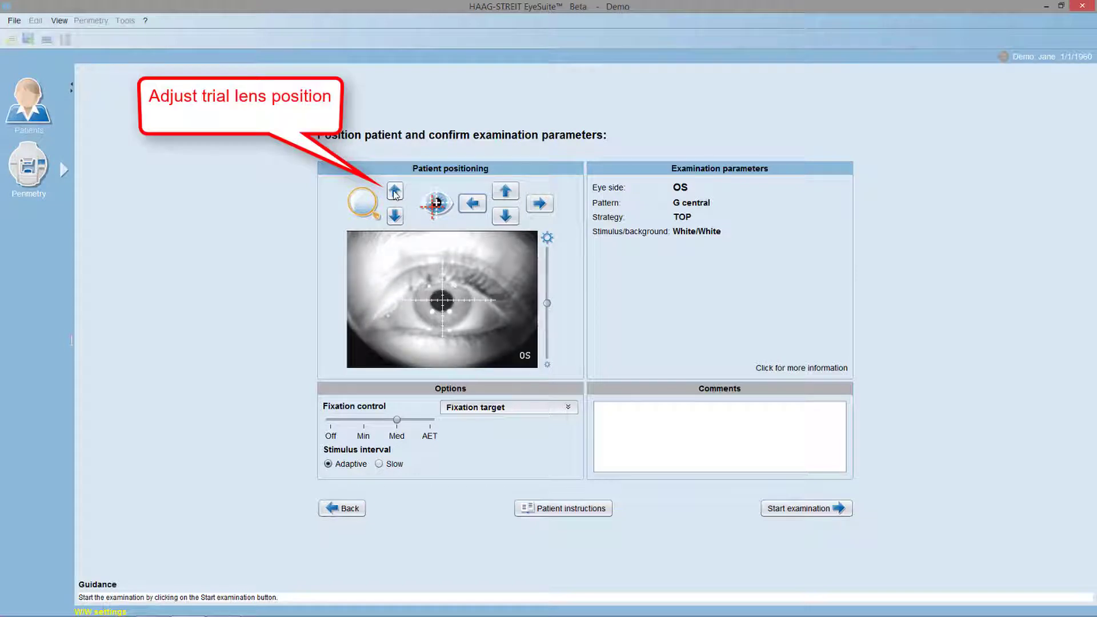
click(394, 192)
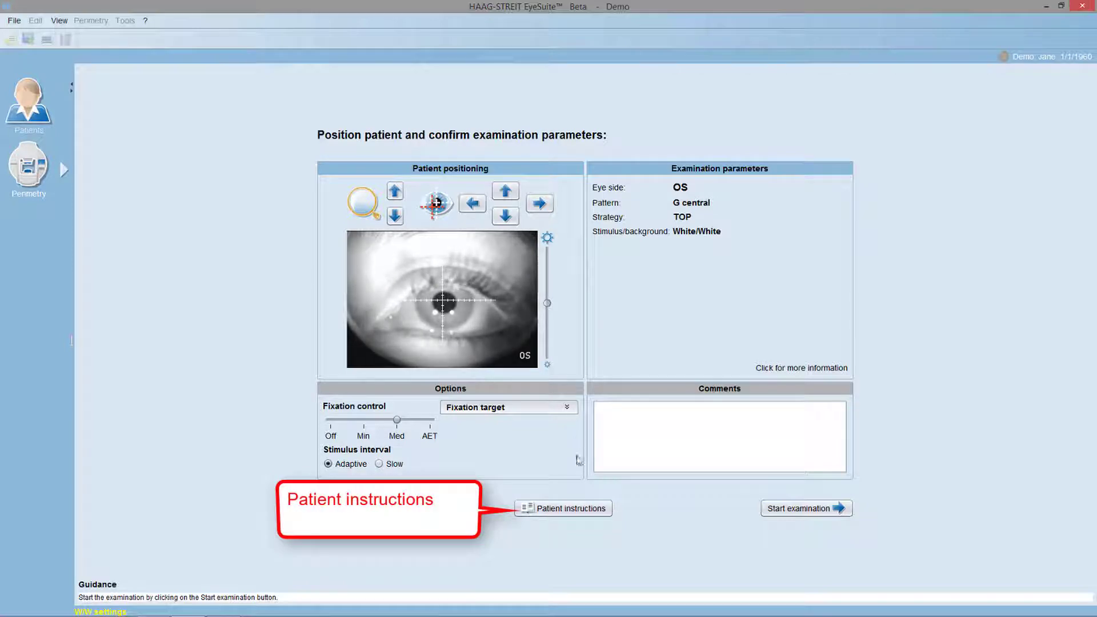
click(564, 510)
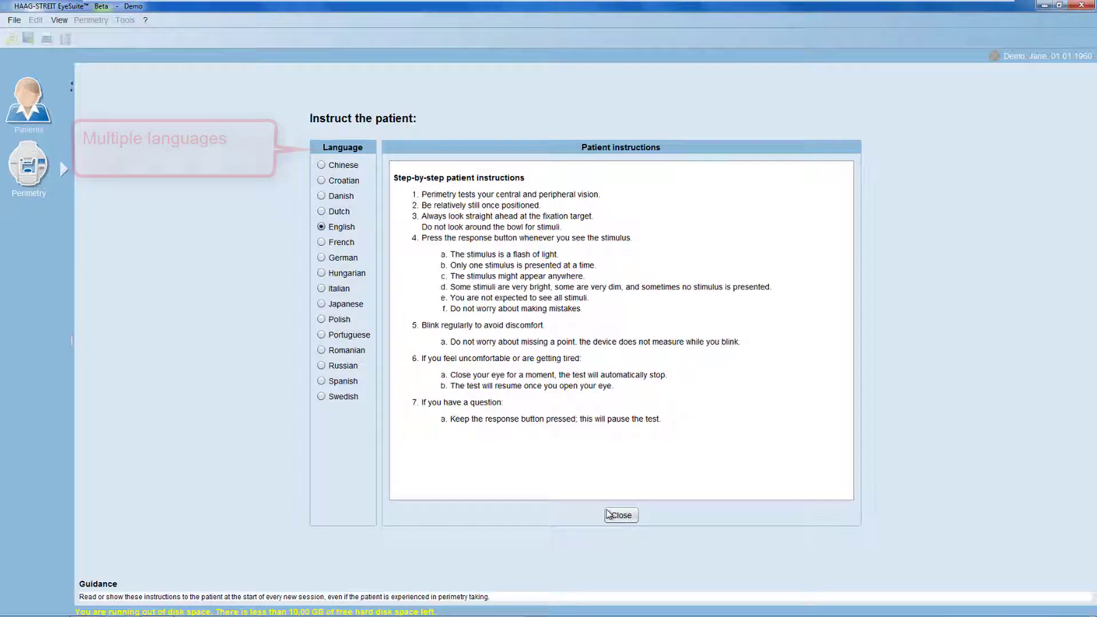
click(611, 515)
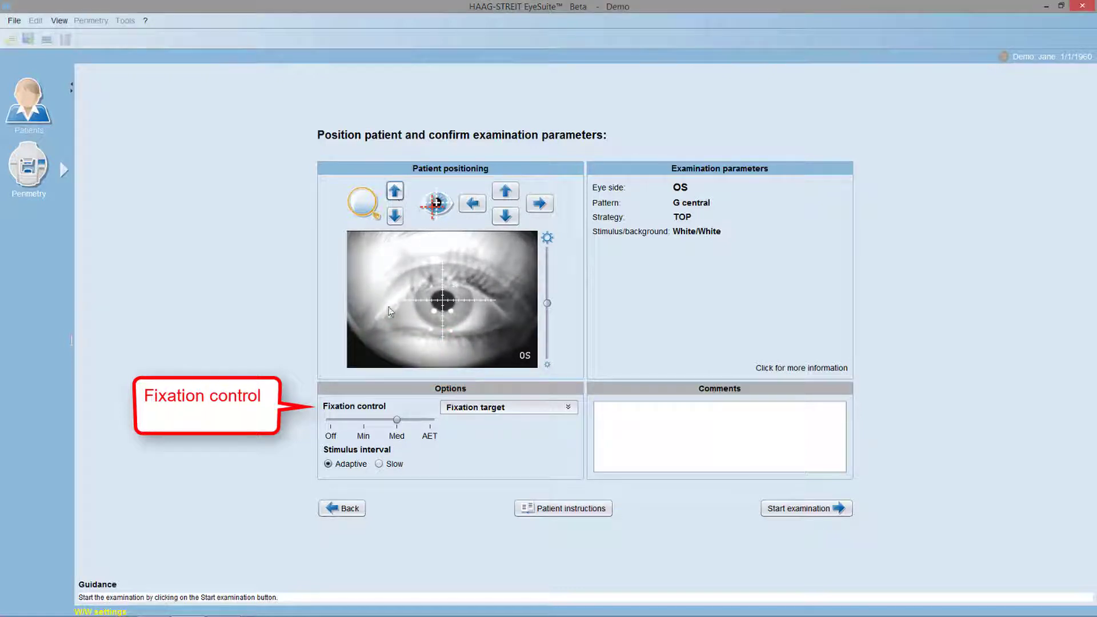
Move the Fixation control slider down from Med toward Min
click(365, 429)
Slide Fixation control to Off and pick the Slow stimulus interval
click(330, 423)
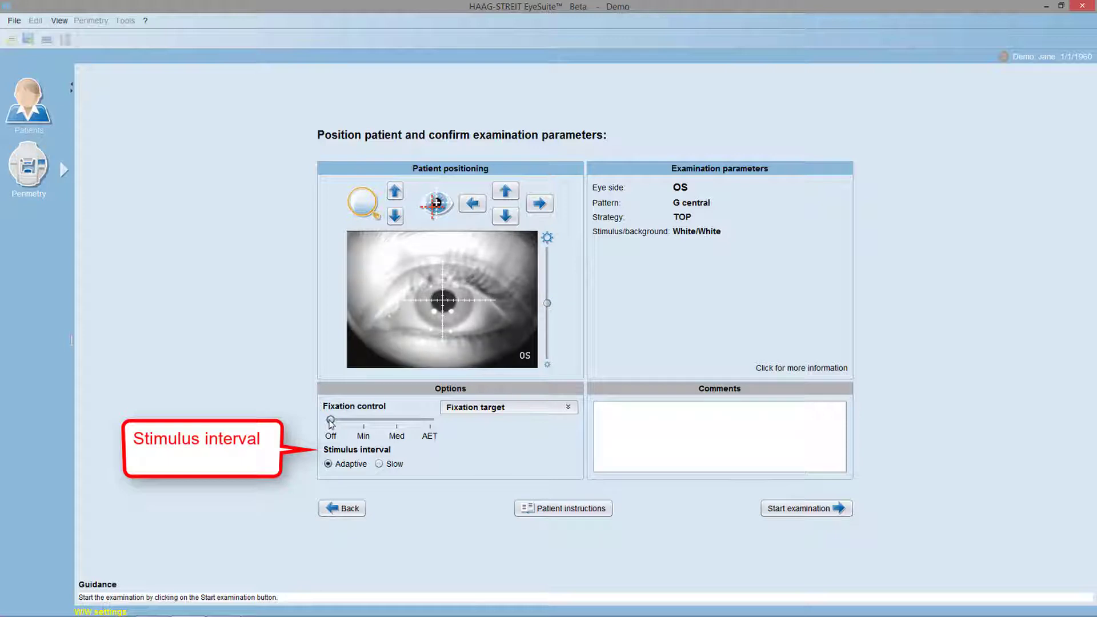
click(380, 465)
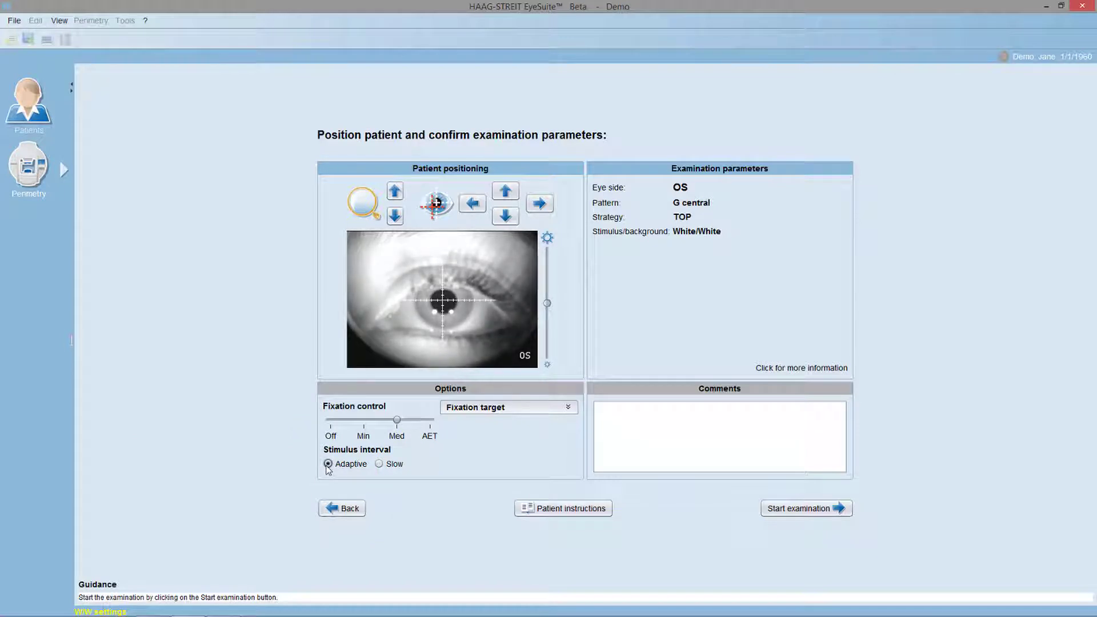
Show the Cross/Point/Ring fixation target choices and adjust the target intensity slider
click(566, 409)
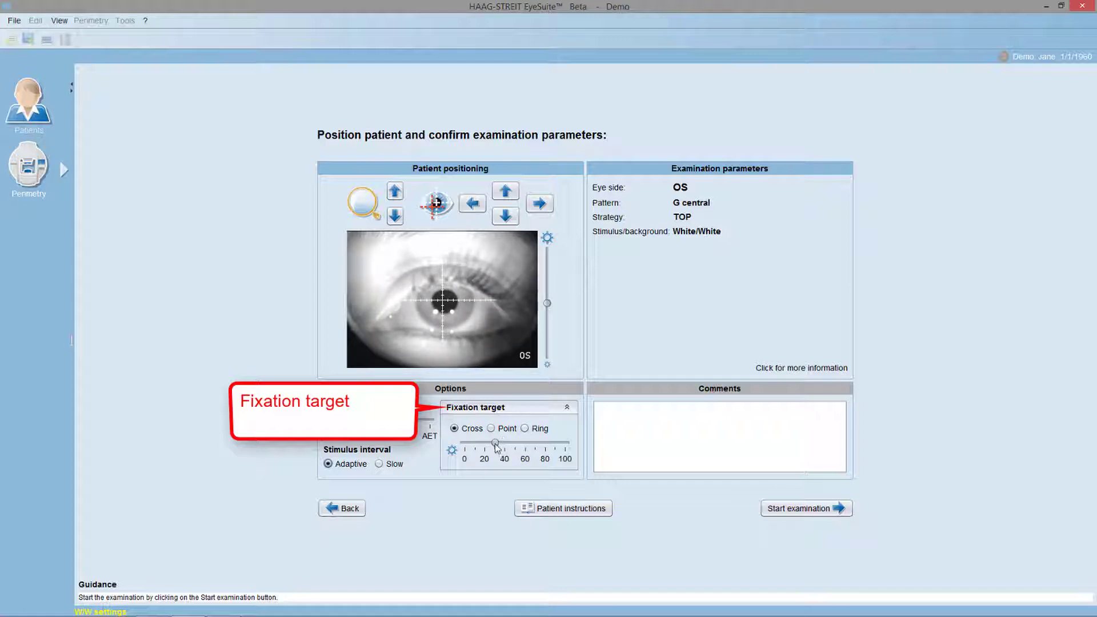
mouse_move(499, 447)
mouse_down()
mouse_move(558, 447)
mouse_move(499, 451)
mouse_up()
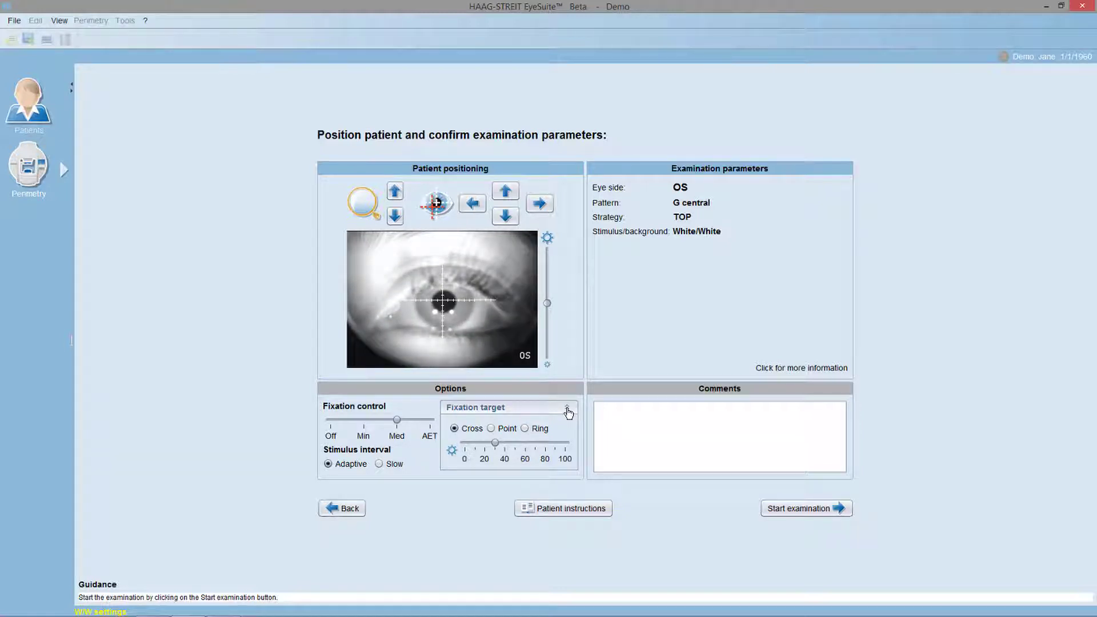
Add the comment 'Patient has dry eyes' and start the OS examination
click(606, 410)
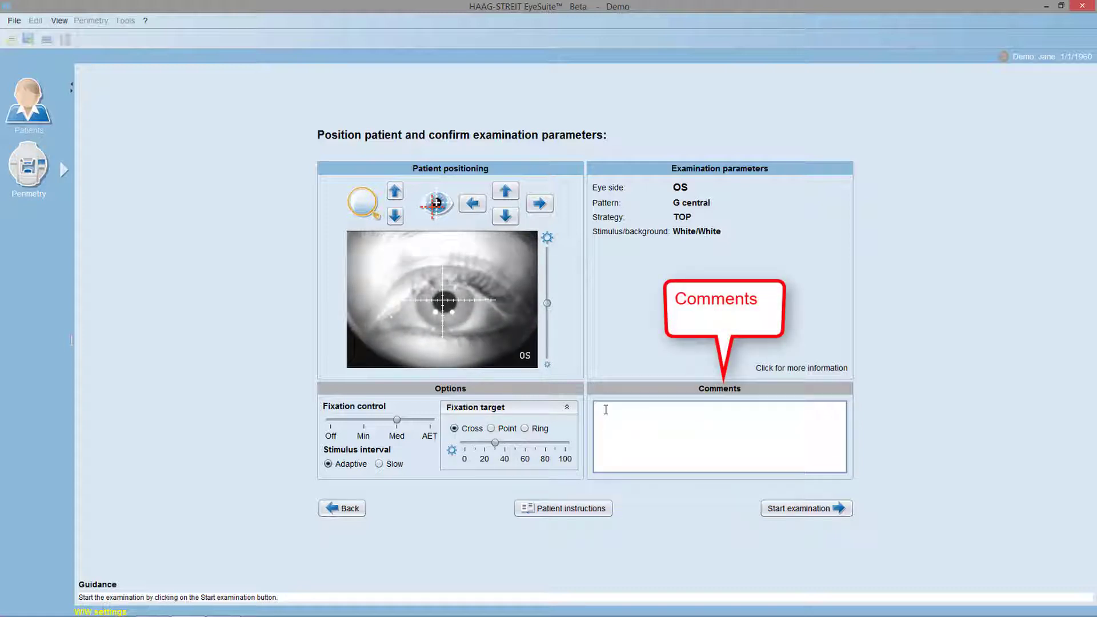
text(Patient has dry eyes)
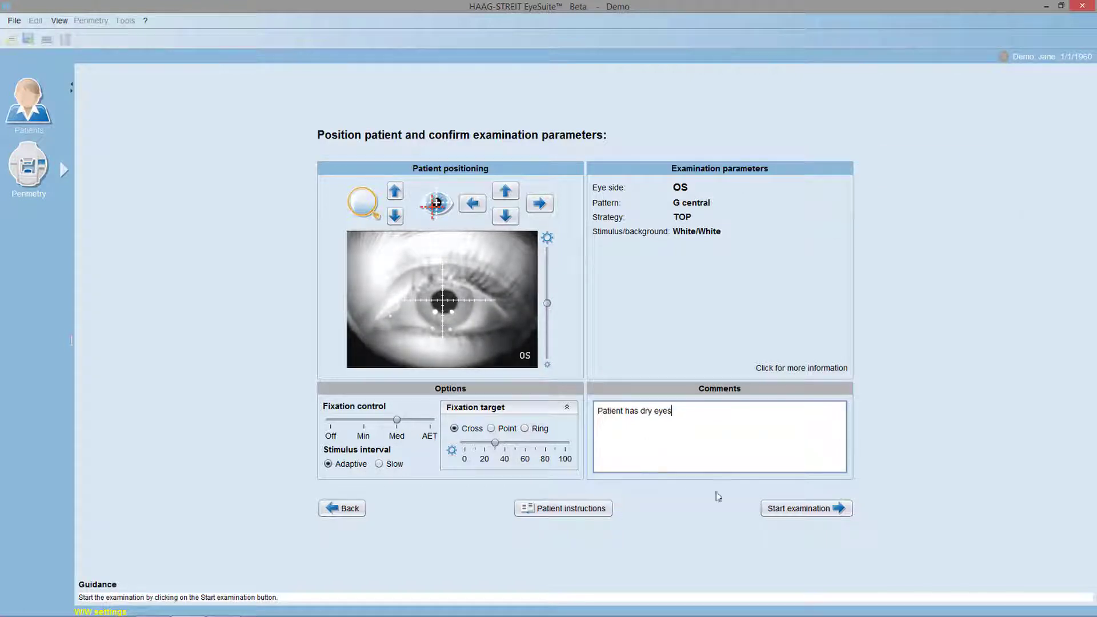
click(801, 509)
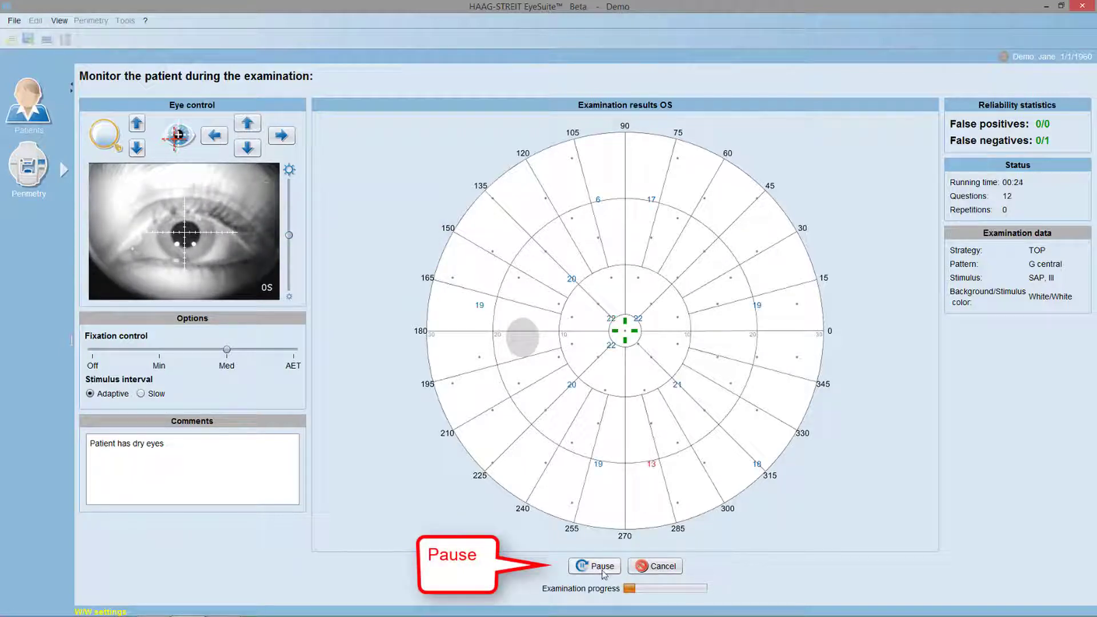
Pause the running OS exam, then resume it to continue collecting thresholds
click(601, 573)
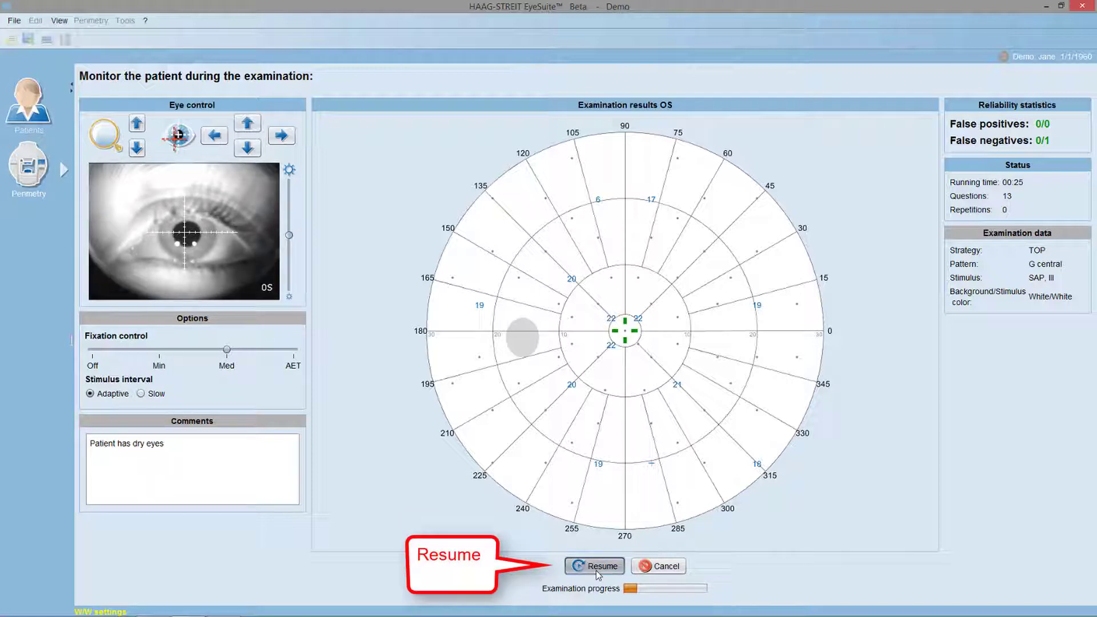
click(595, 570)
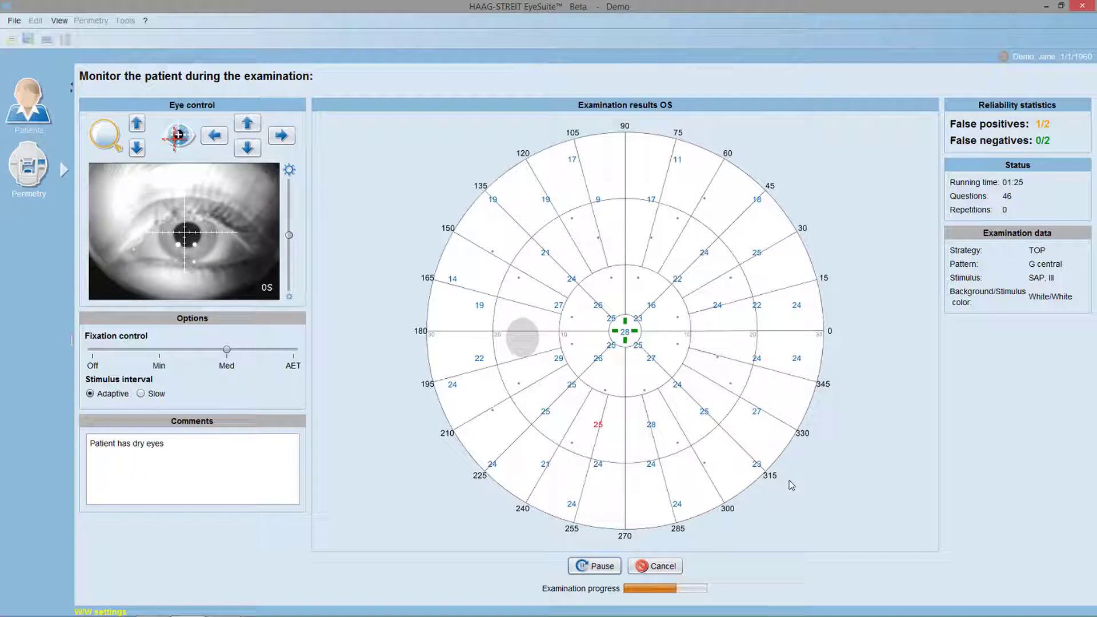
Back out of cancelling so the left-eye exam runs to completion and saves
click(657, 566)
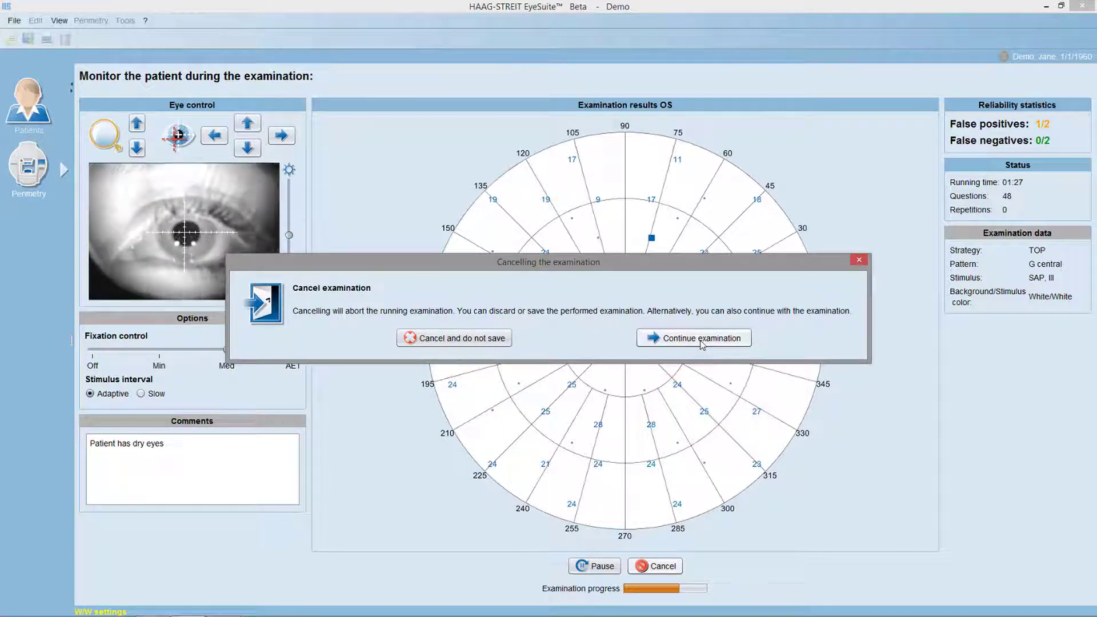
click(702, 338)
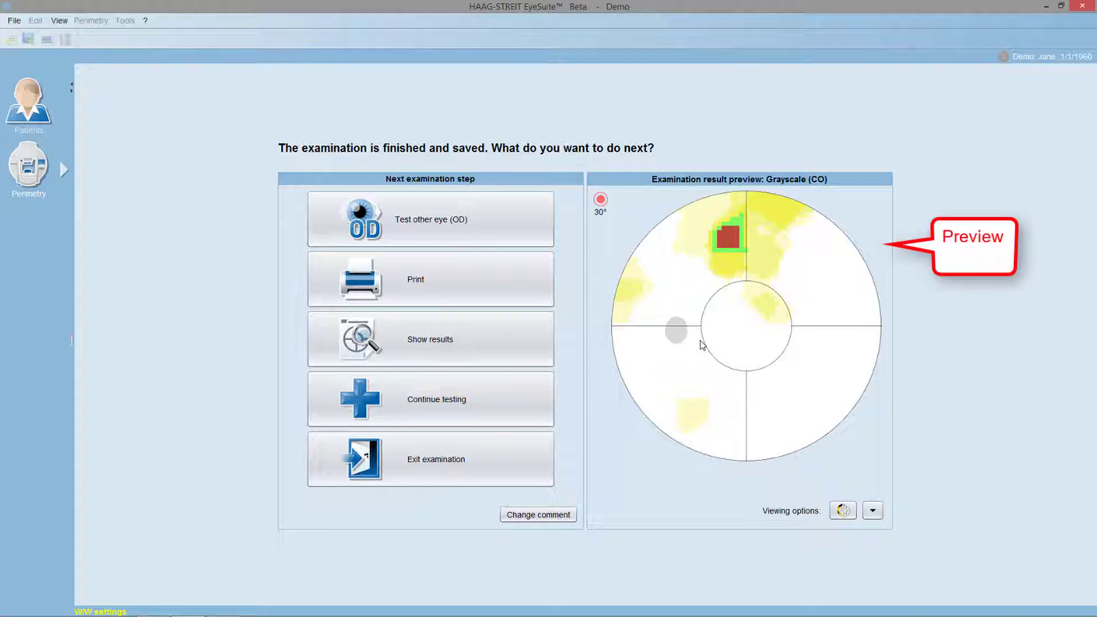
Preview reliability and indices (false positives 1/3, MD 0.2 dB, sLV 4.1), then exit the examination
click(874, 511)
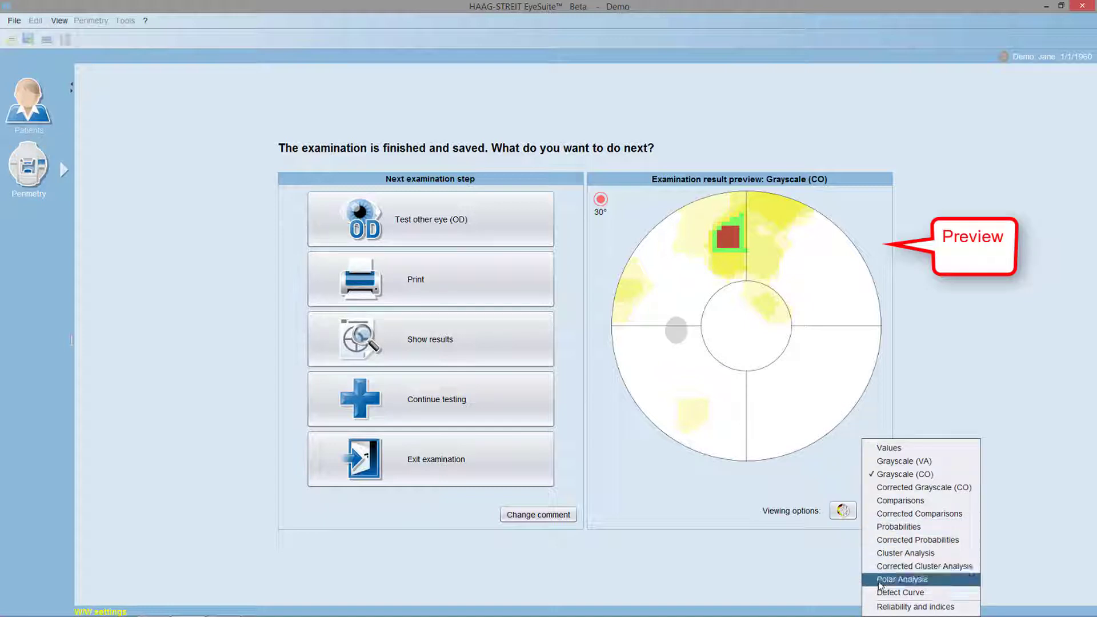
click(889, 608)
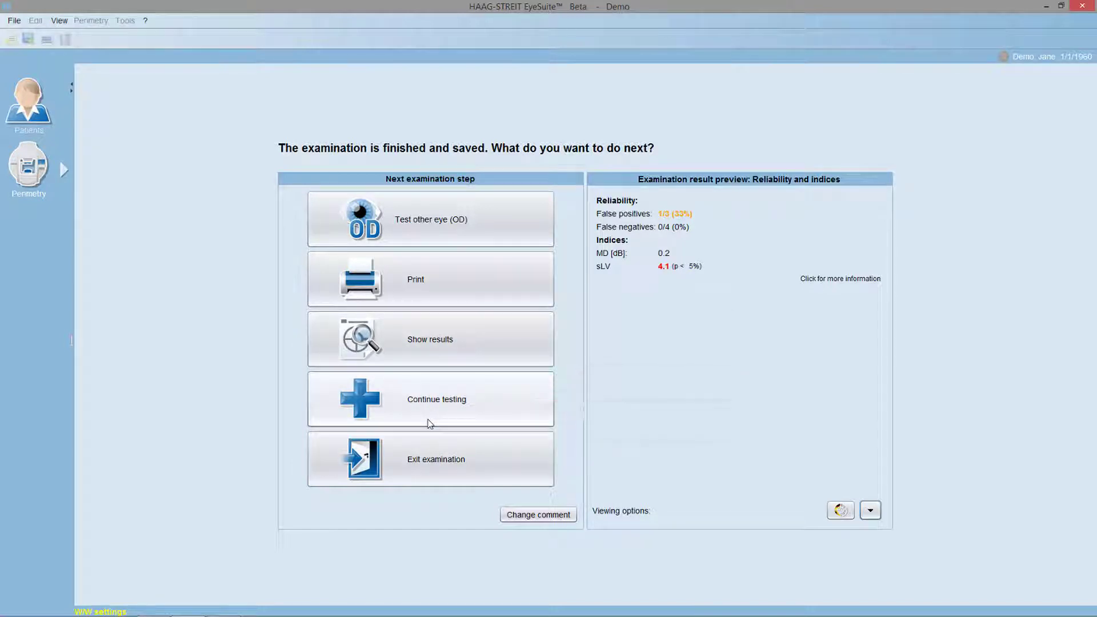
click(433, 468)
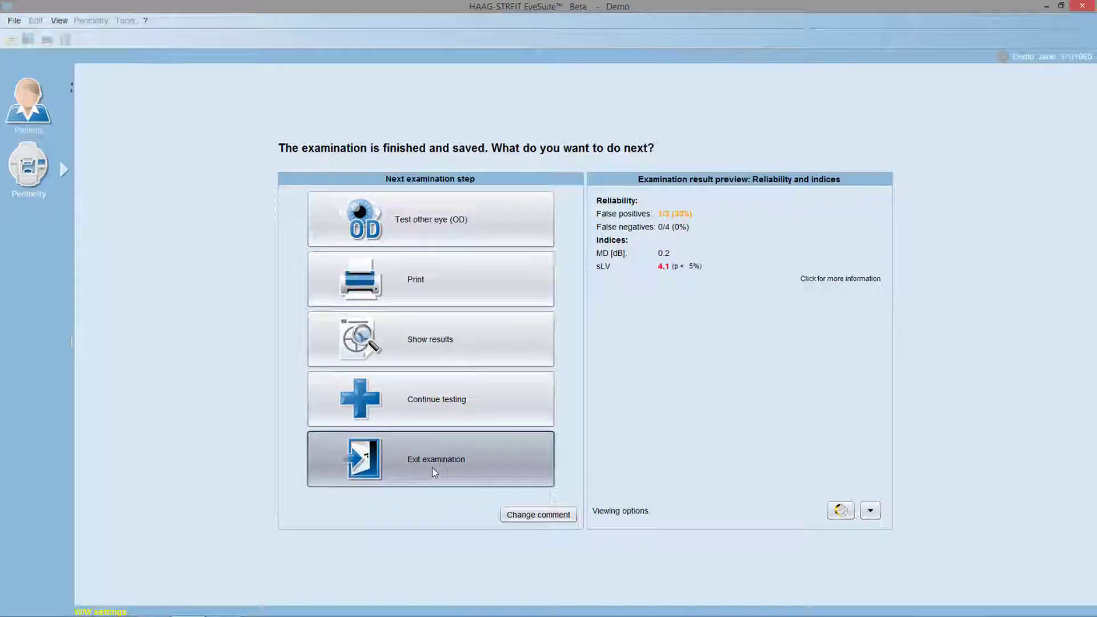